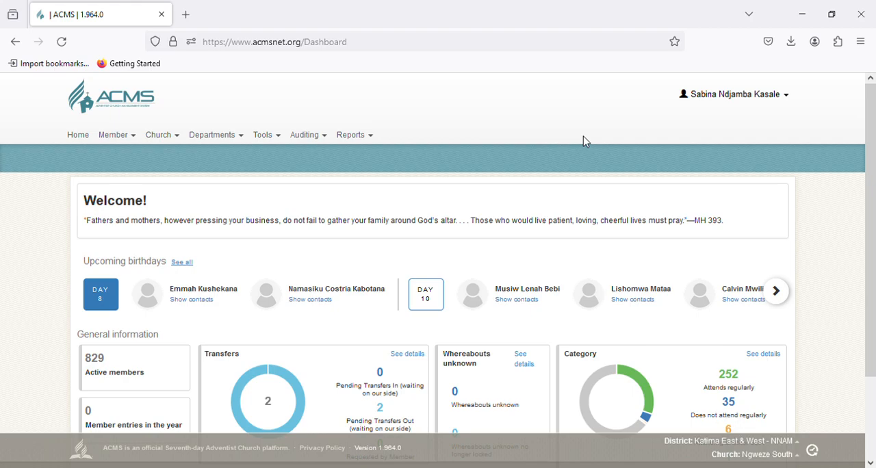
Step: Open the member search page and start a new record of the type Member
left_click(127, 140)
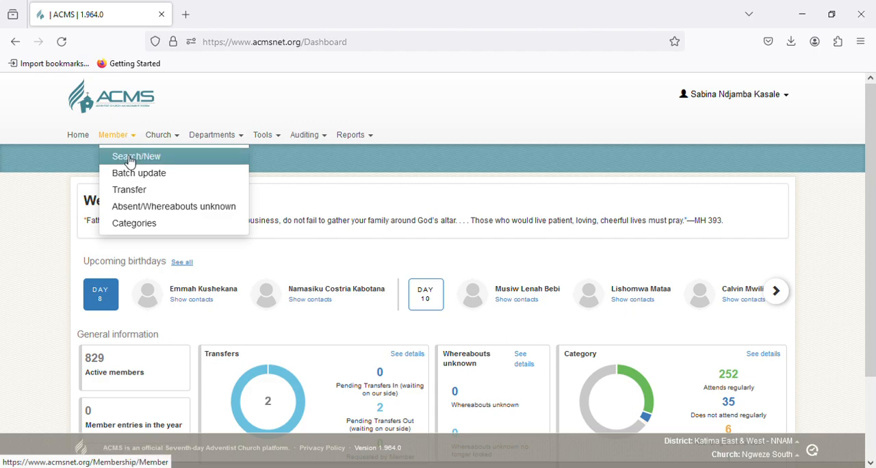
left_click(130, 161)
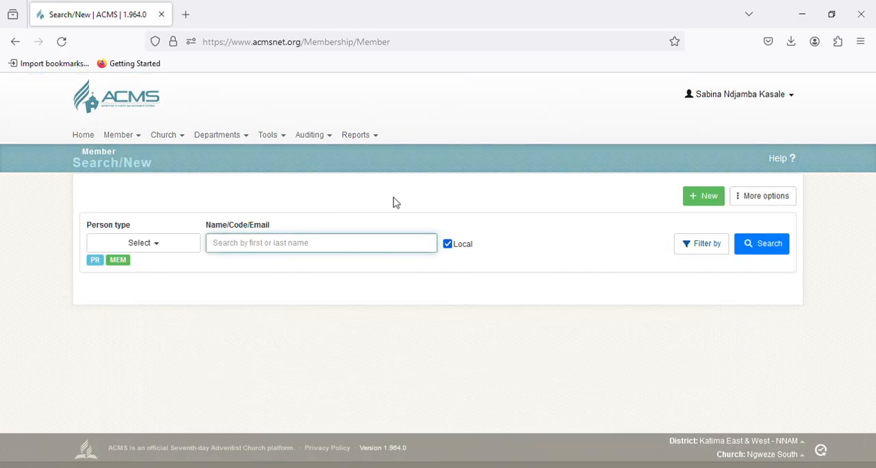
left_click(709, 199)
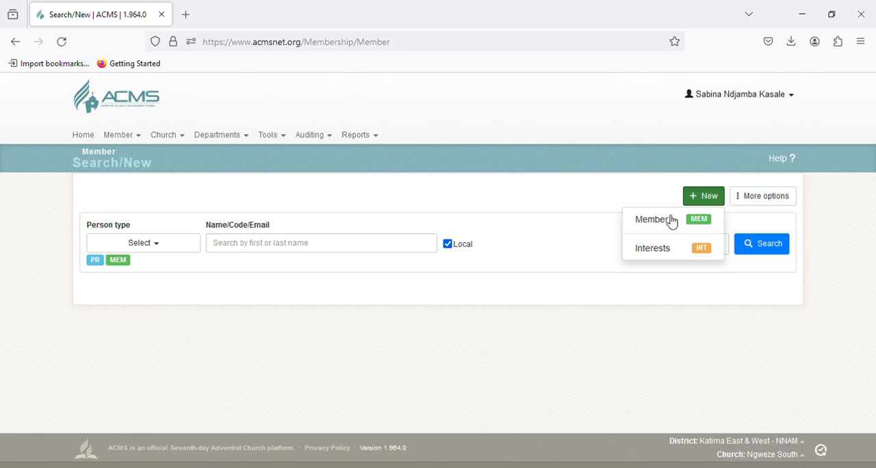
left_click(666, 225)
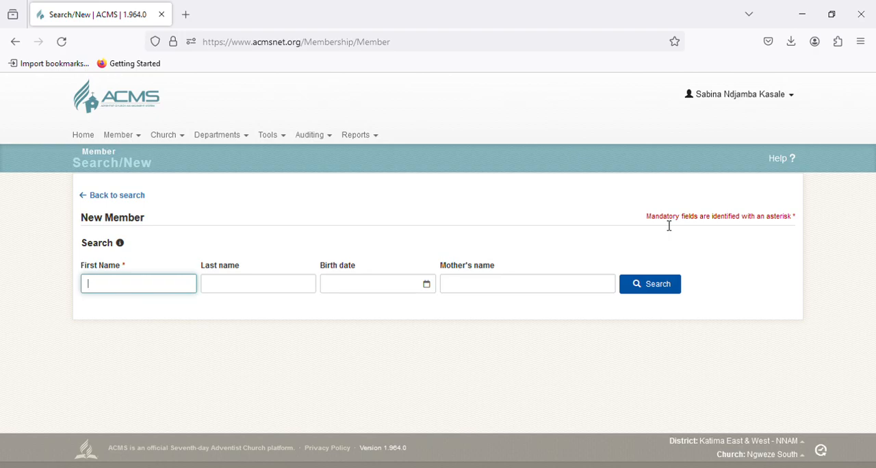
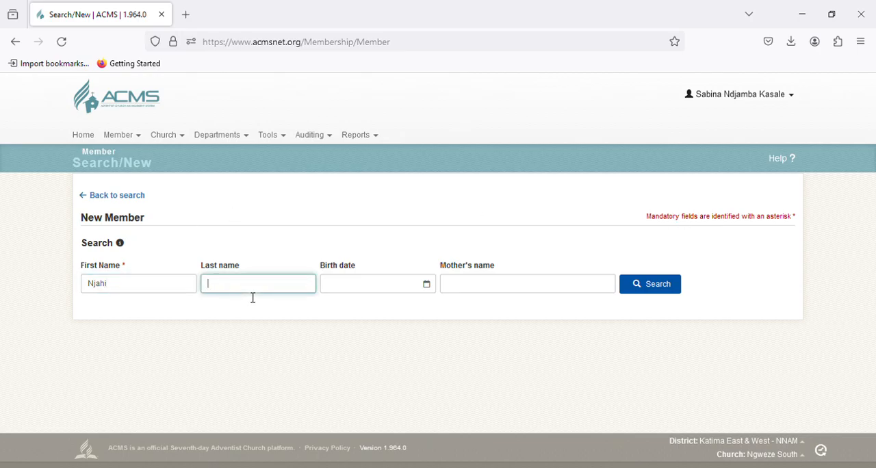
Step: Search for the person by first name, last name and birth date, and create a new record for them
left_click(370, 292)
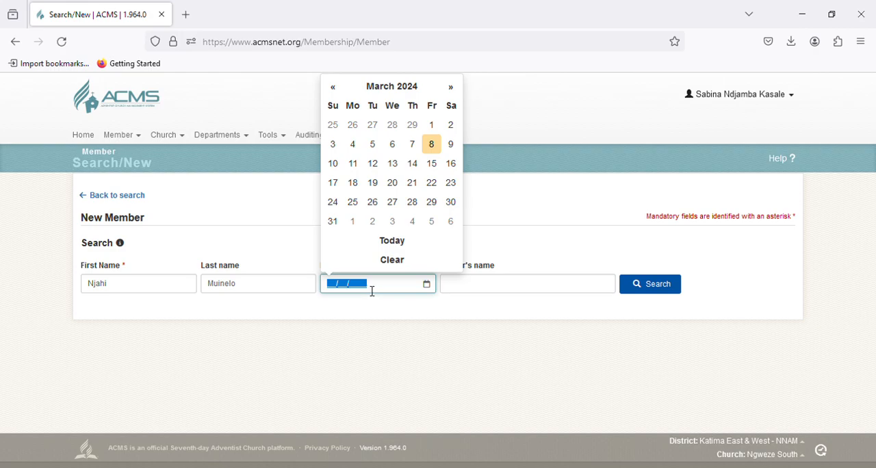
type("02/20/2001")
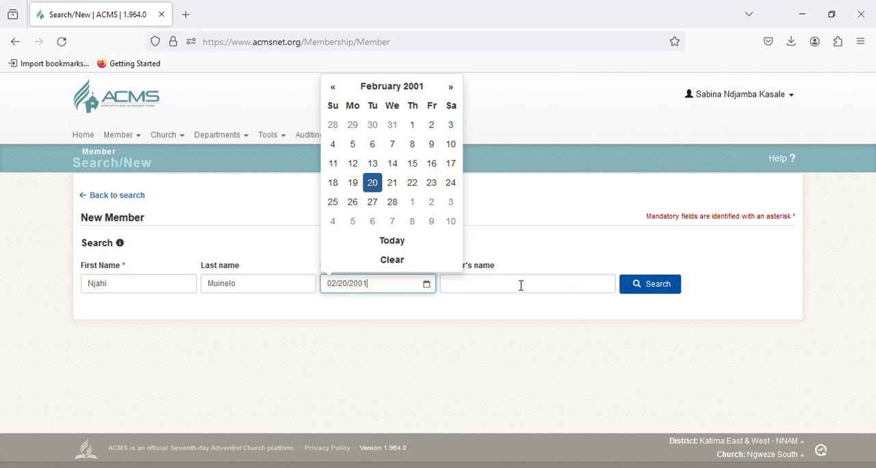
left_click(524, 255)
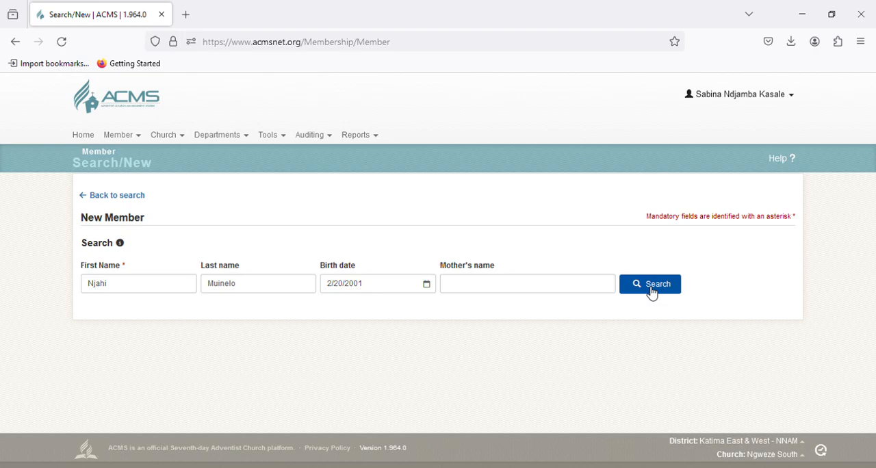
left_click(651, 291)
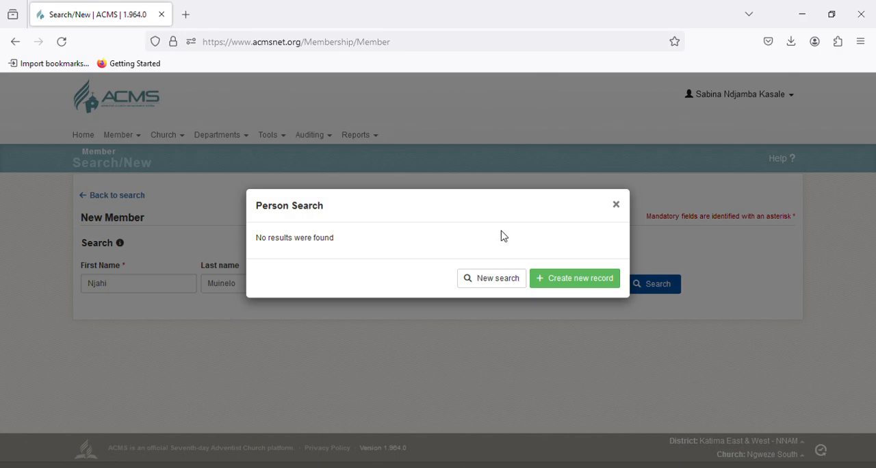
left_click(581, 287)
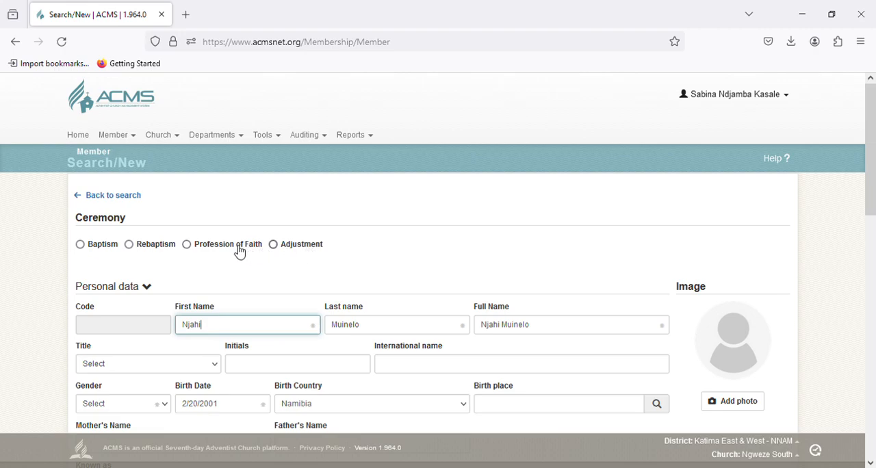
Step: Choose Baptism as the ceremony and set its Date to 01/01/1800
left_click(88, 251)
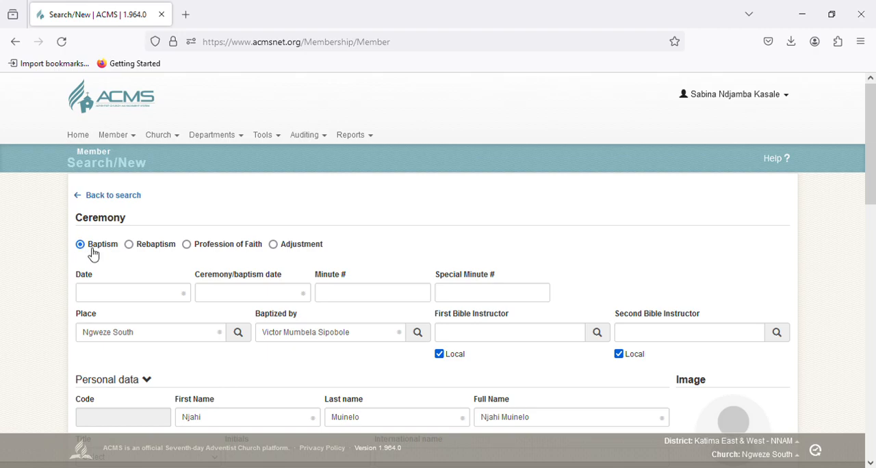
left_click(103, 293)
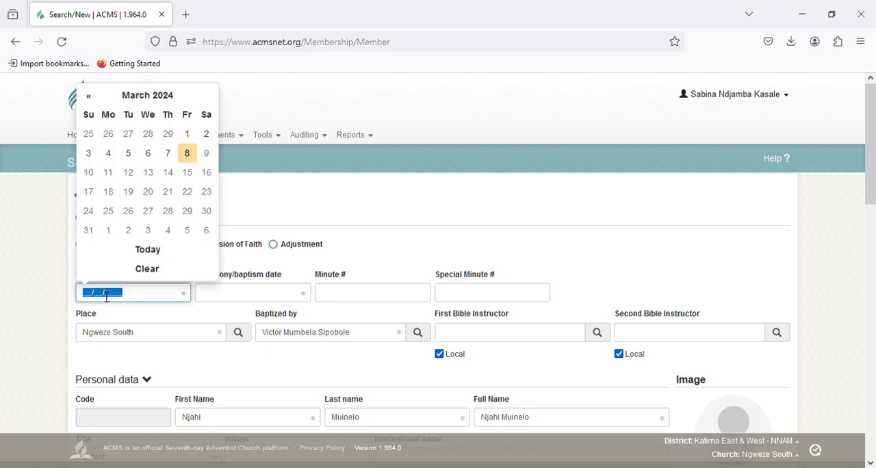
left_click(239, 265)
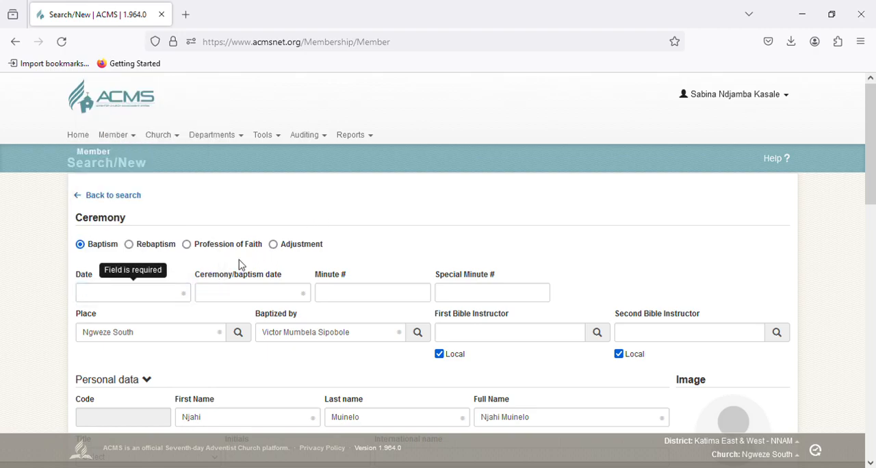
left_click(164, 299)
type("0")
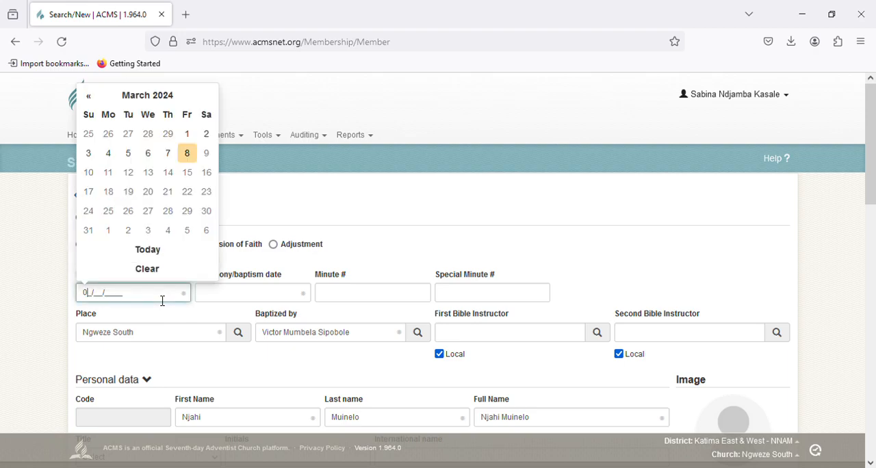
type("1/01/1800")
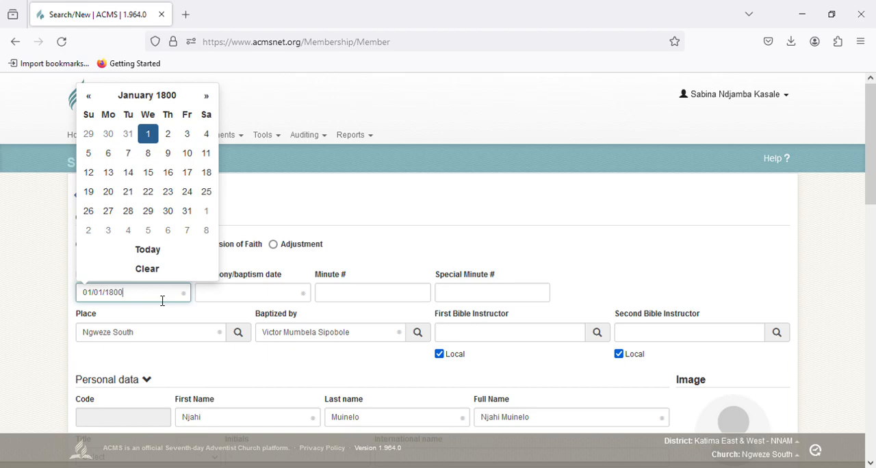
Step: Set the ceremony/baptism date to 06/25/2001
left_click(235, 297)
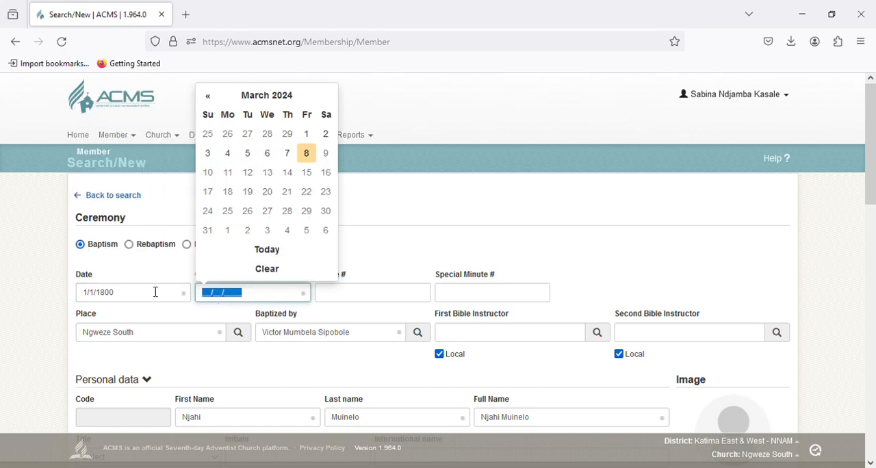
left_click(25, 283)
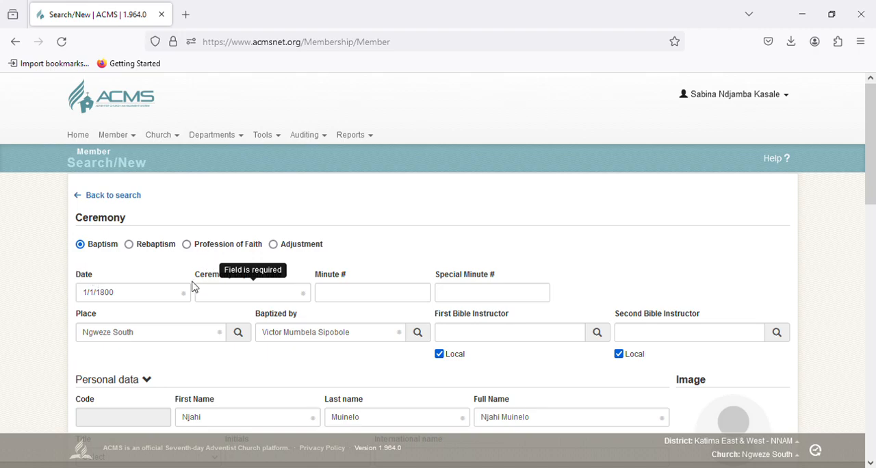
left_click(225, 299)
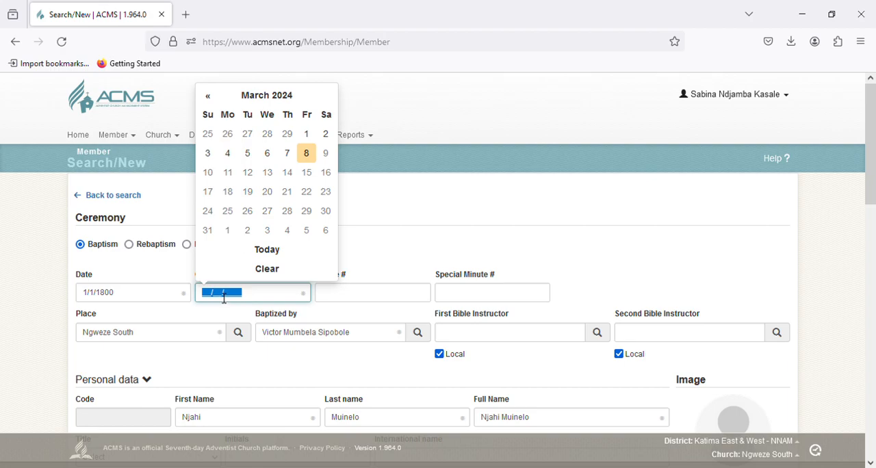
type("06/25/200")
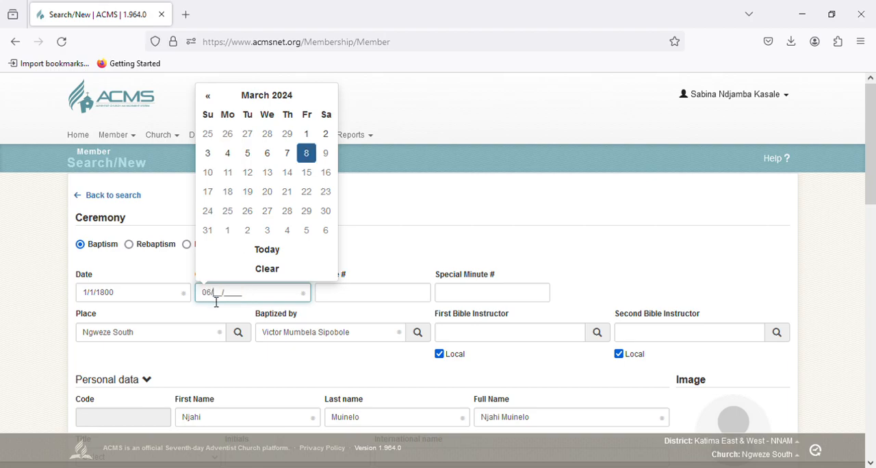
type("1")
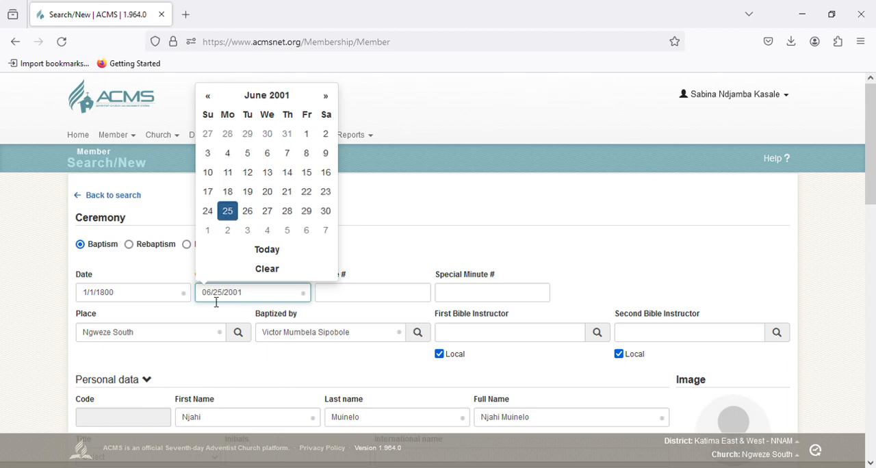
Step: Set the member's gender to Female in the personal data
scroll(192, 317, "down", 4)
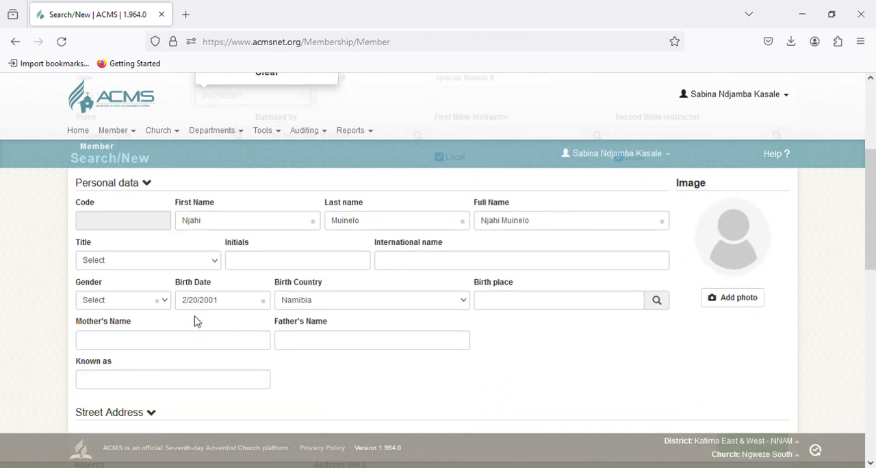
left_click(134, 258)
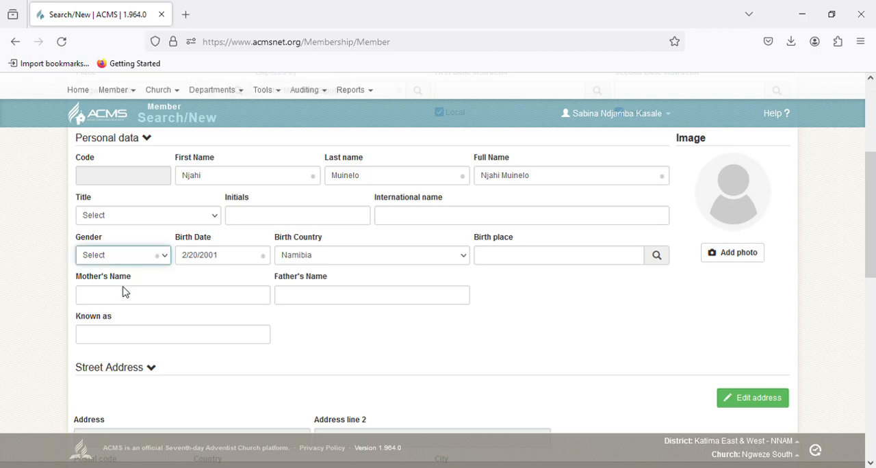
key("f")
Step: Enter the member's phone number in the Phone field of the contact info
scroll(125, 289, "down", 3)
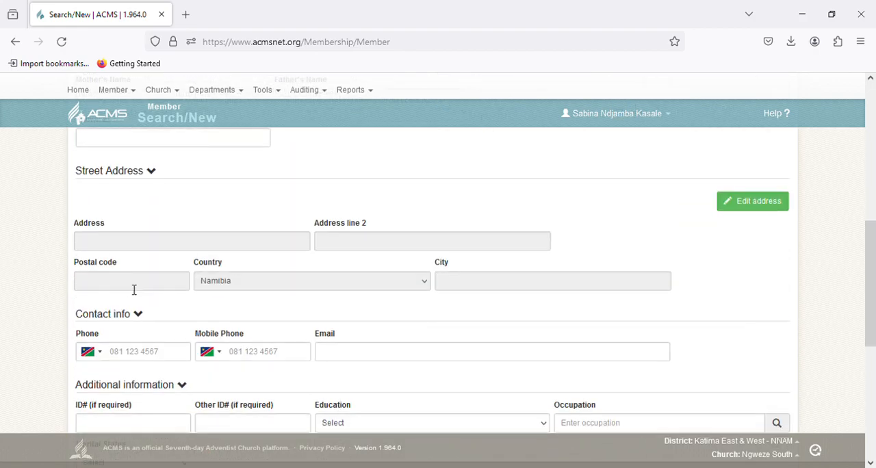
left_click(150, 351)
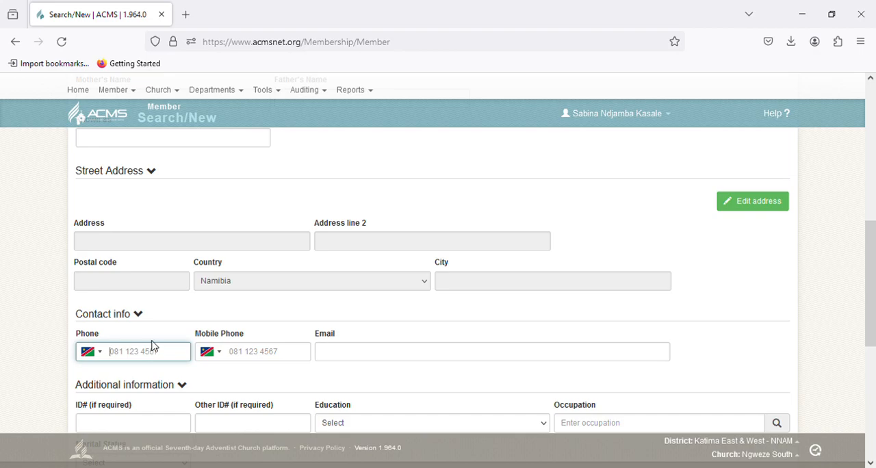
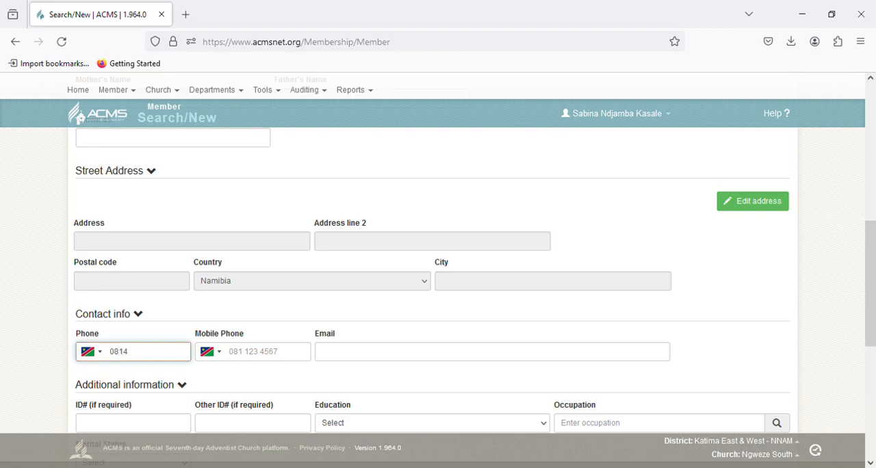
Step: Set the marital status to Married and the member category to Attends regularly
scroll(170, 264, "down", 3)
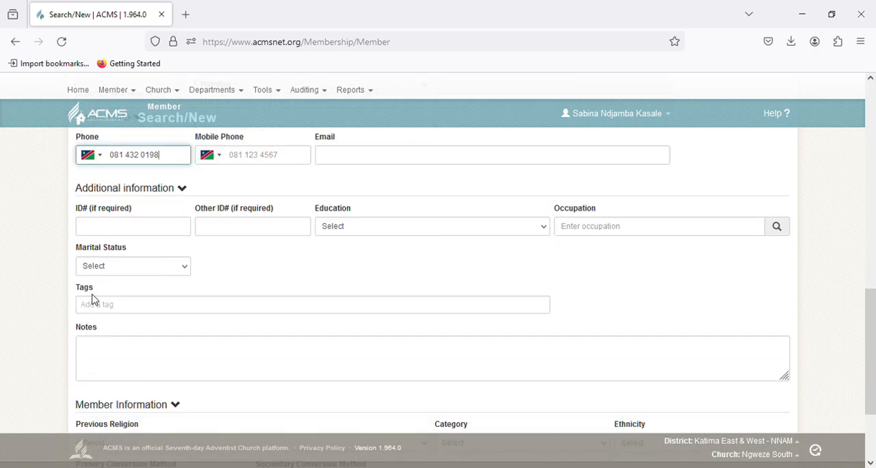
left_click(124, 269)
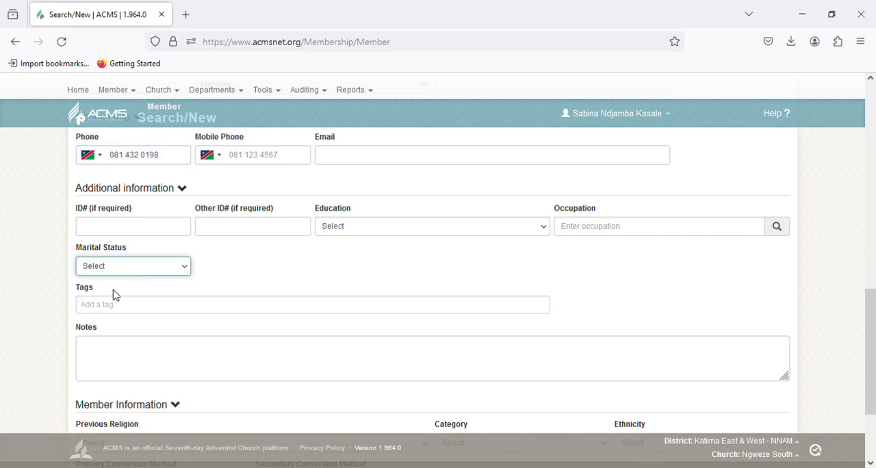
scroll(185, 302, "down", 3)
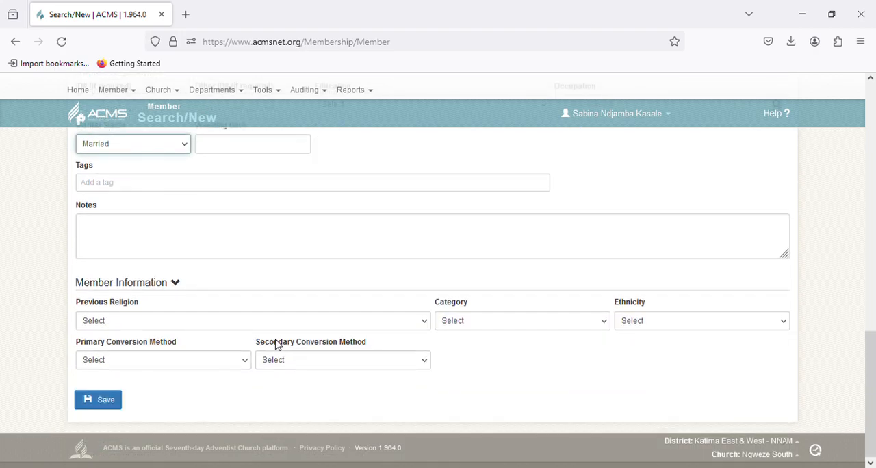
left_click(521, 332)
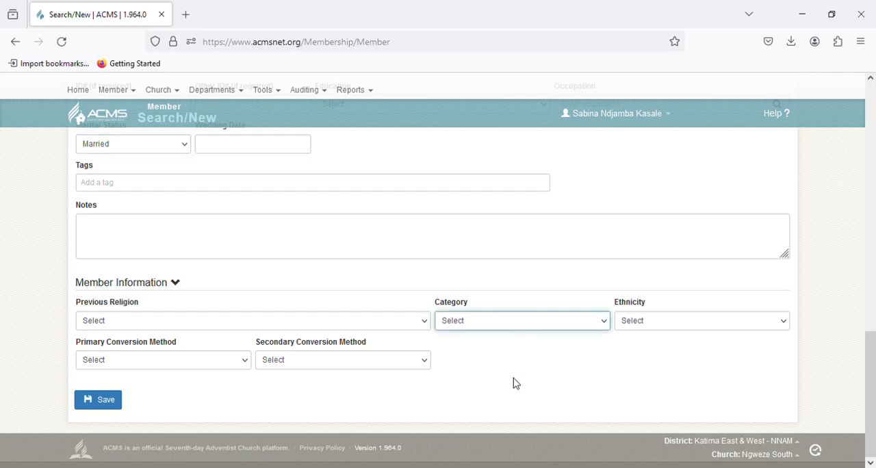
left_click(485, 369)
Step: Switch the ceremony type to Rebaptism, and change it to Profession of Faith
scroll(422, 327, "up", 10)
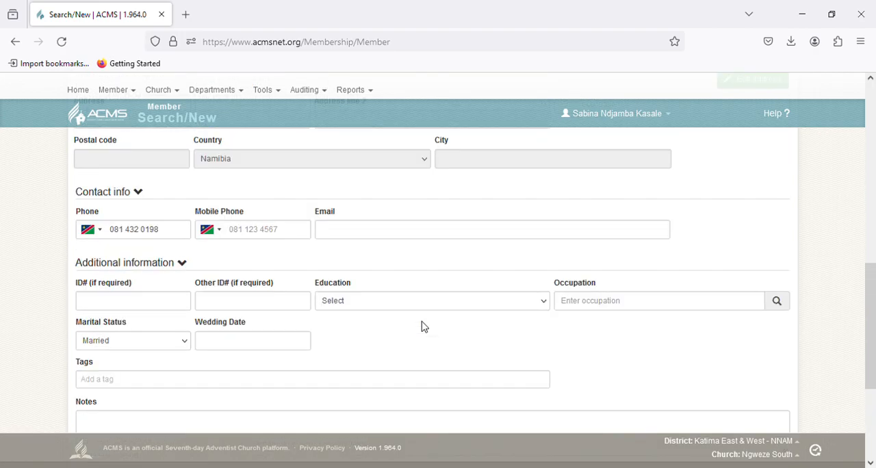
scroll(436, 323, "up", 1)
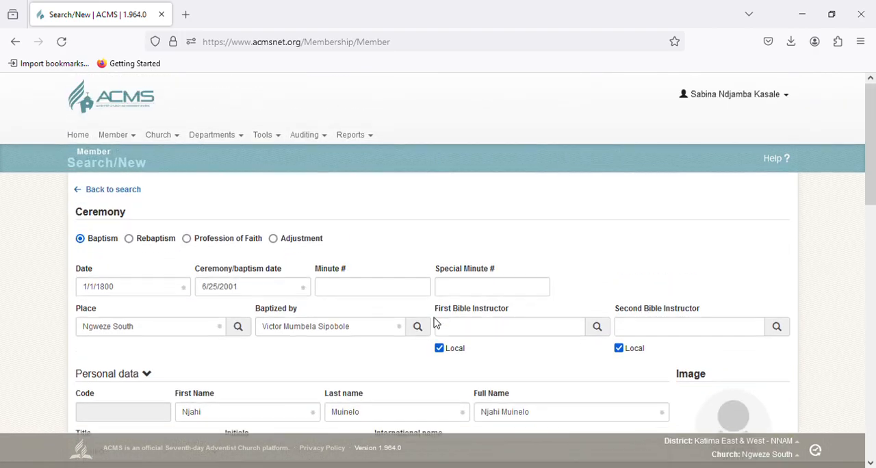
scroll(242, 266, "down", 3)
scroll(242, 266, "down", 8)
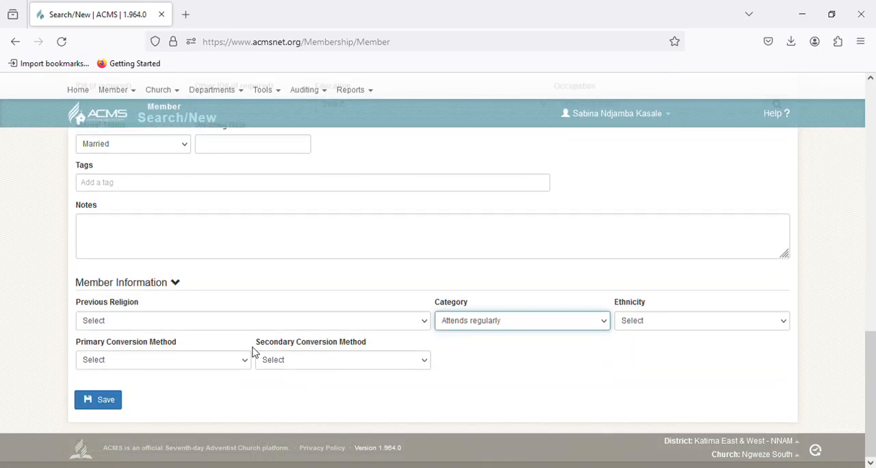
scroll(274, 294, "up", 8)
scroll(274, 290, "up", 5)
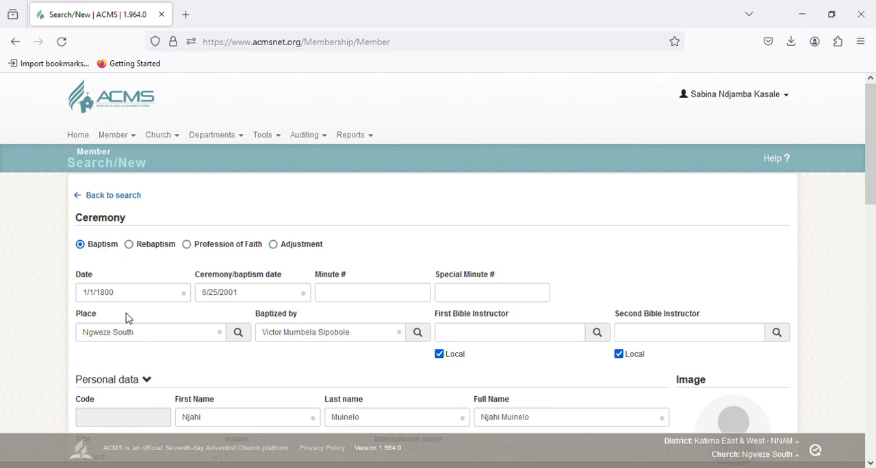
left_click(130, 246)
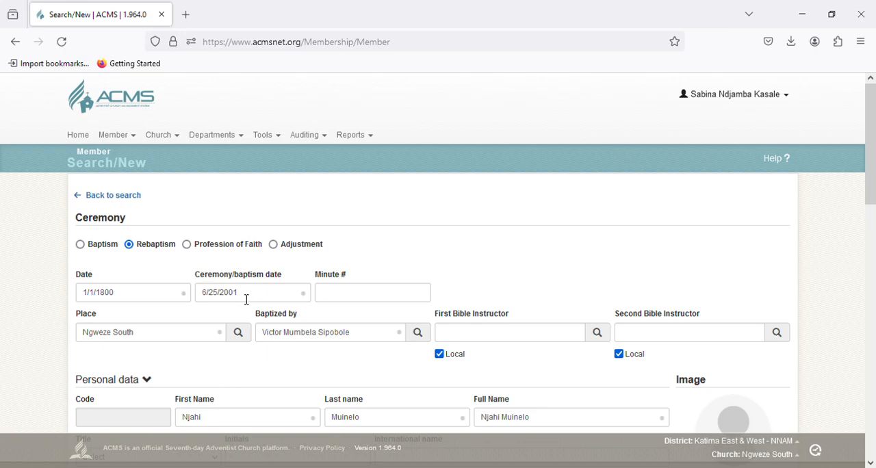
left_click(189, 249)
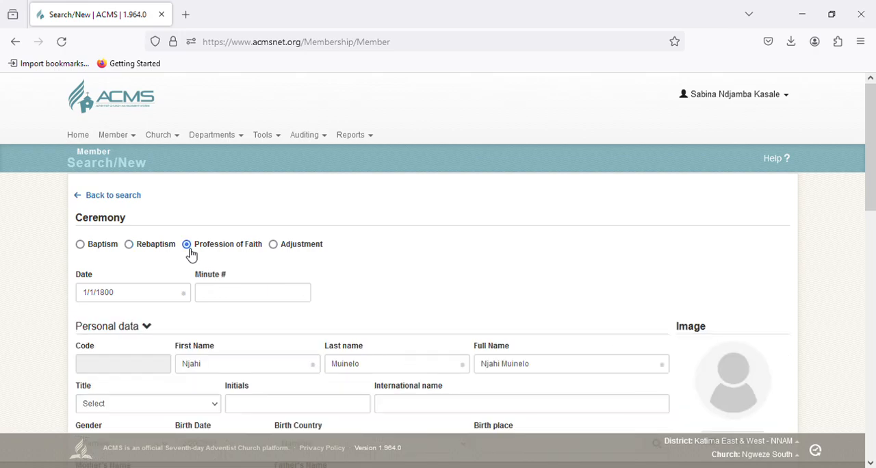
Step: Clear the ceremony date for the Profession of Faith entry
left_click(167, 295)
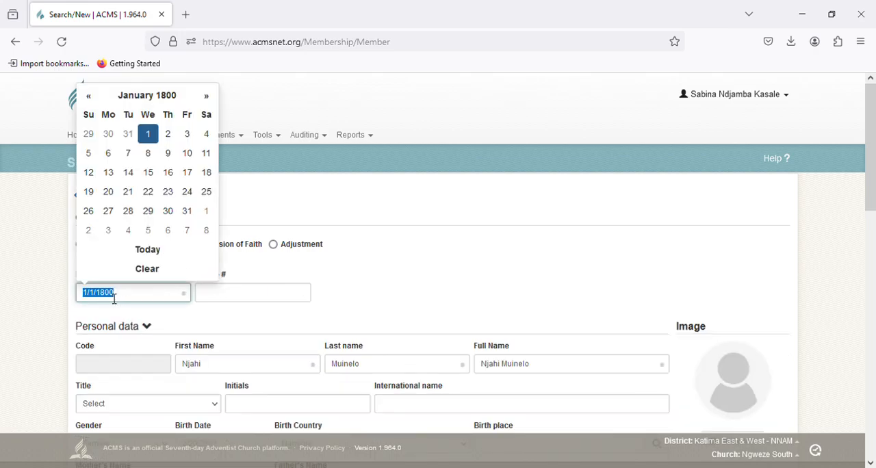
key("BackSpace")
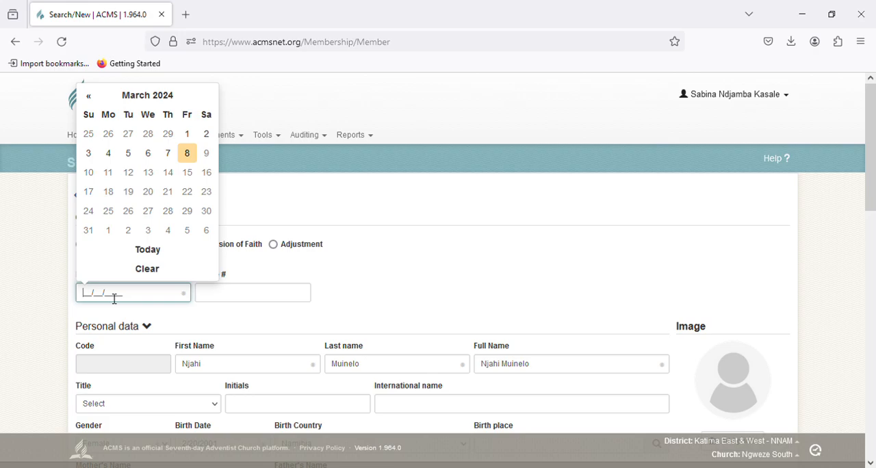
left_click(52, 285)
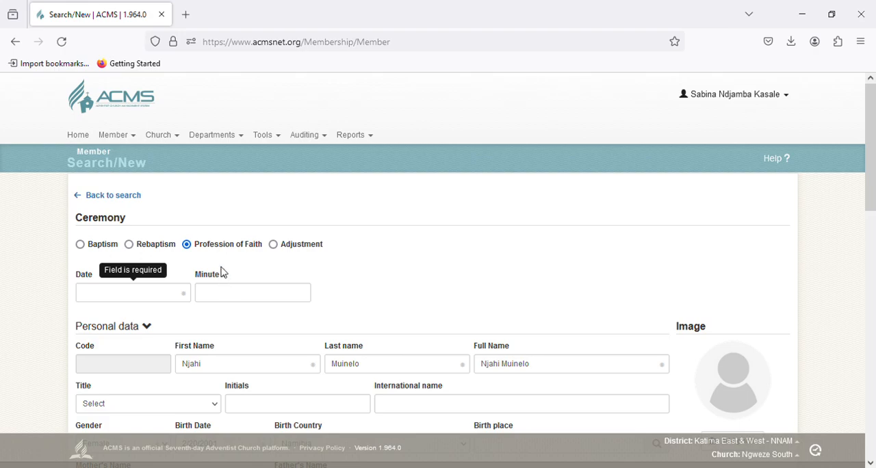
Step: Change the ceremony type to Adjustment and set its date to 2/29/2024
left_click(274, 246)
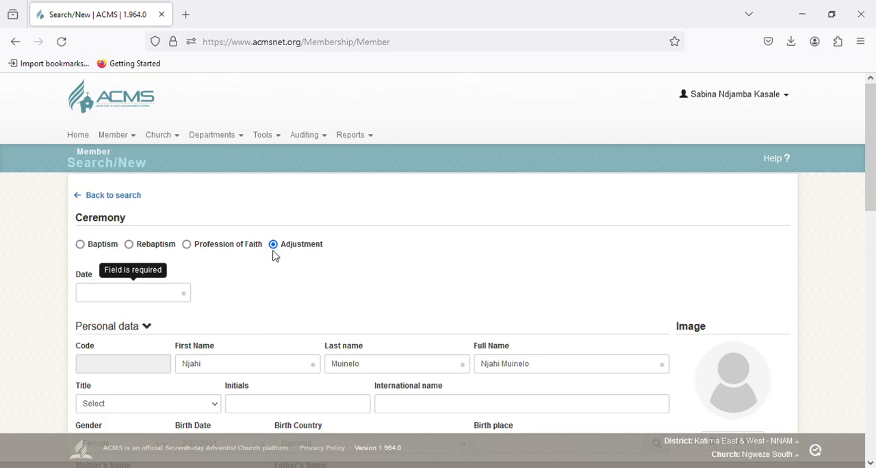
left_click(160, 296)
left_click(160, 296)
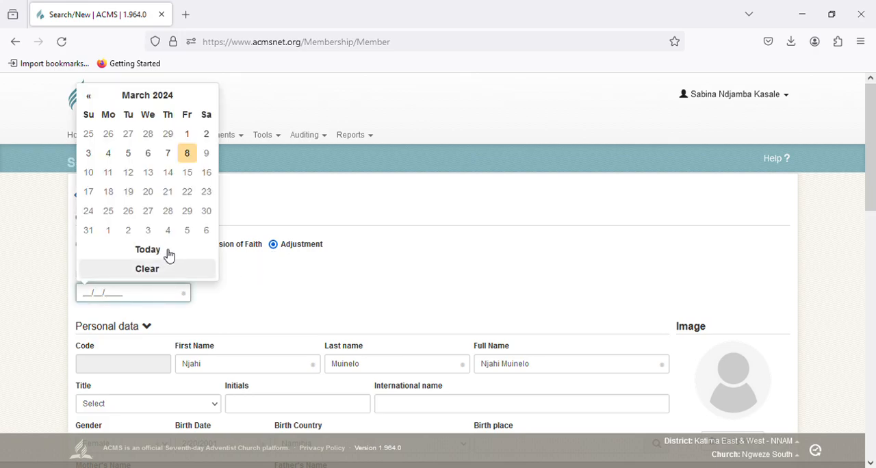
left_click(170, 134)
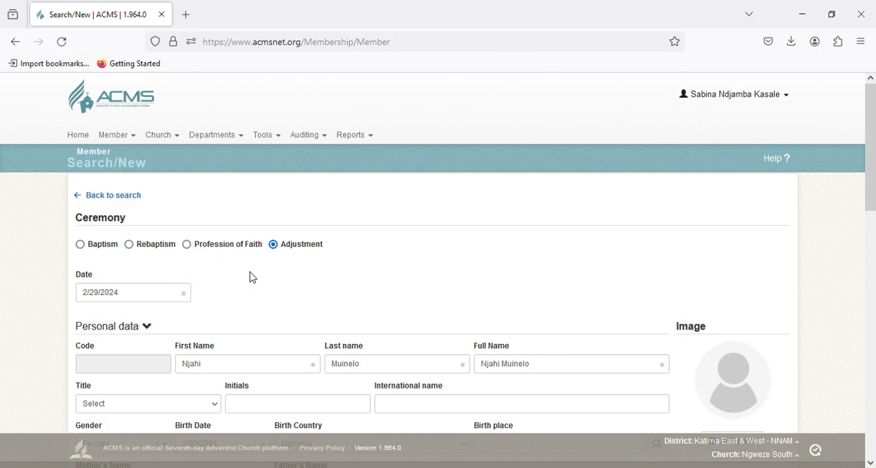
Step: Review the completed member form down to the member information and save the new member
scroll(259, 280, "down", 3)
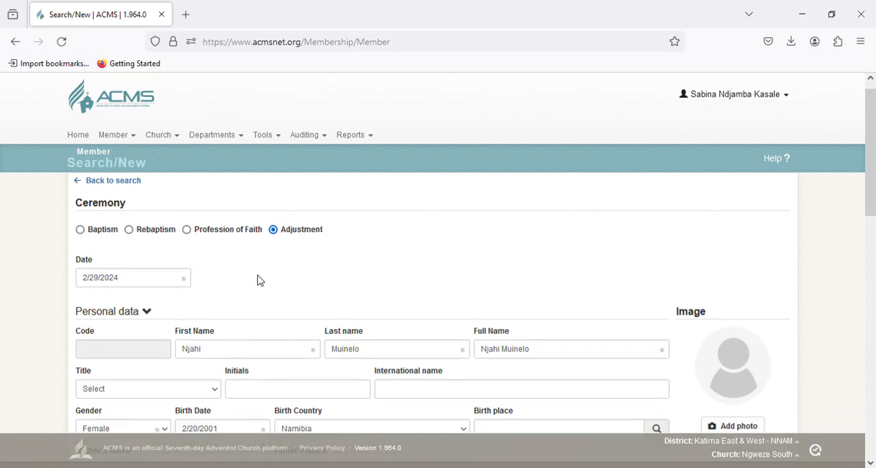
scroll(263, 280, "down", 5)
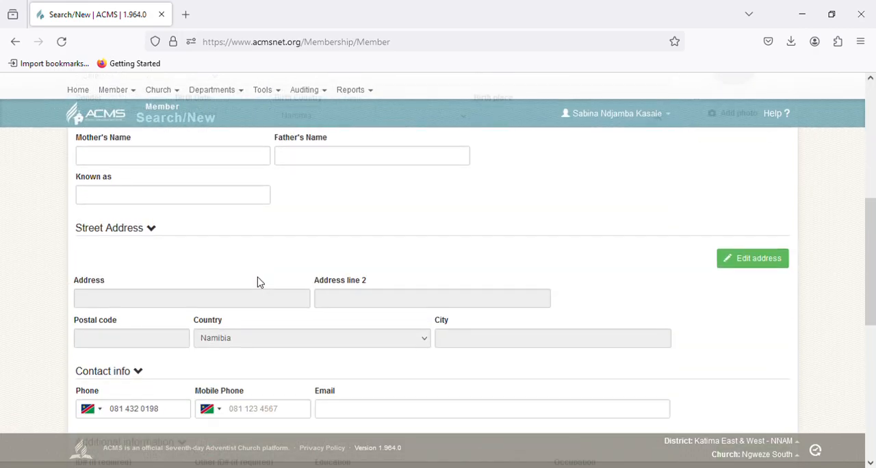
scroll(263, 283, "down", 5)
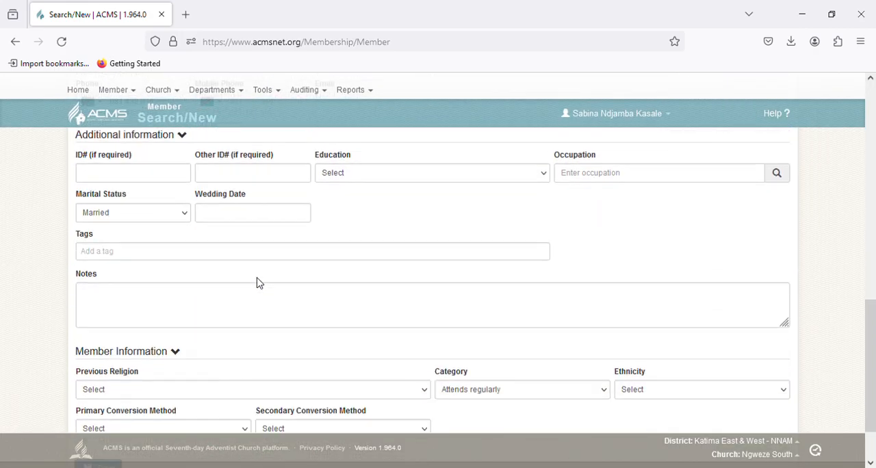
scroll(262, 283, "down", 2)
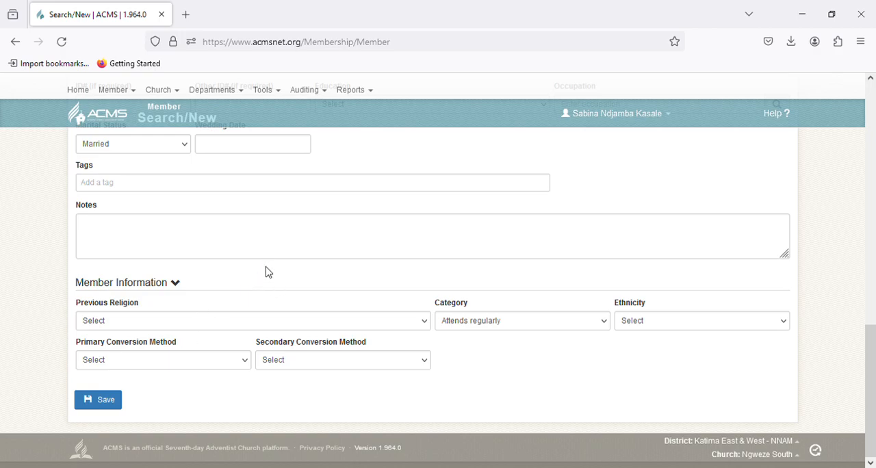
scroll(269, 266, "up", 5)
scroll(271, 266, "up", 10)
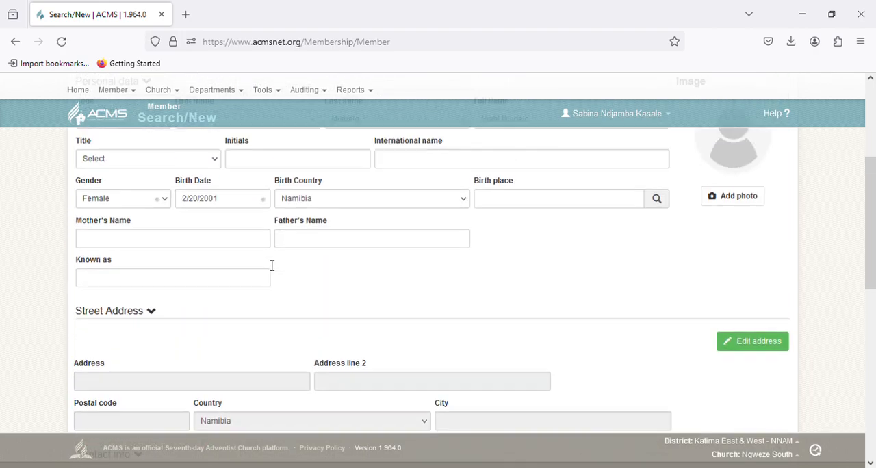
scroll(272, 264, "down", 18)
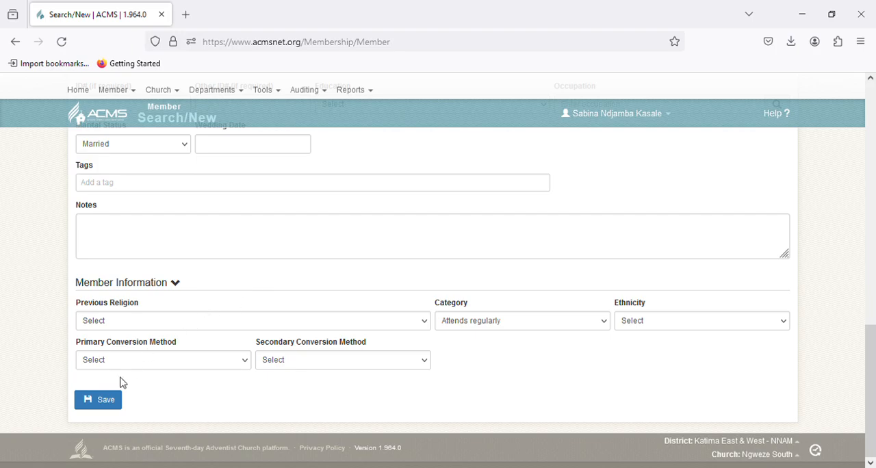
left_click(112, 402)
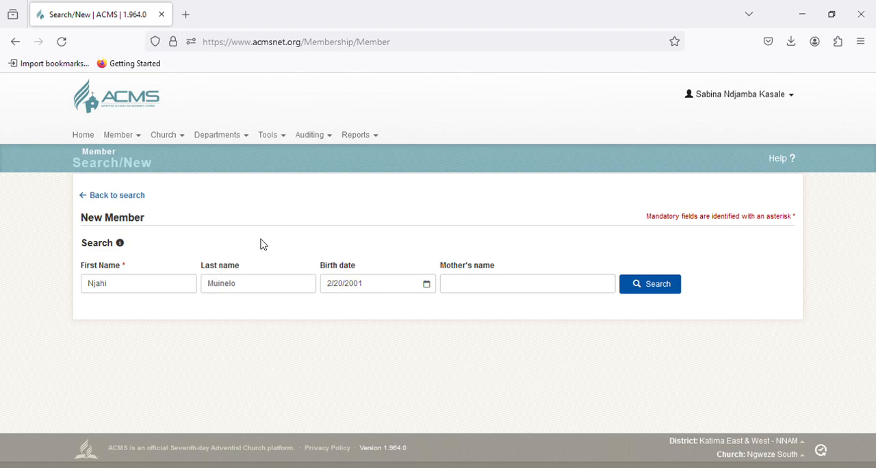
Step: Return to the member search, look up the newly added member by first name, and open that member's record for editing
left_click(94, 199)
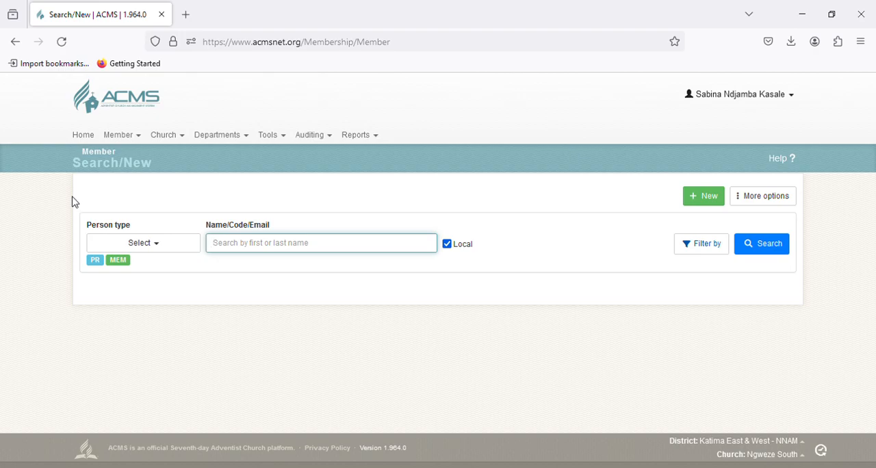
type("Njahi")
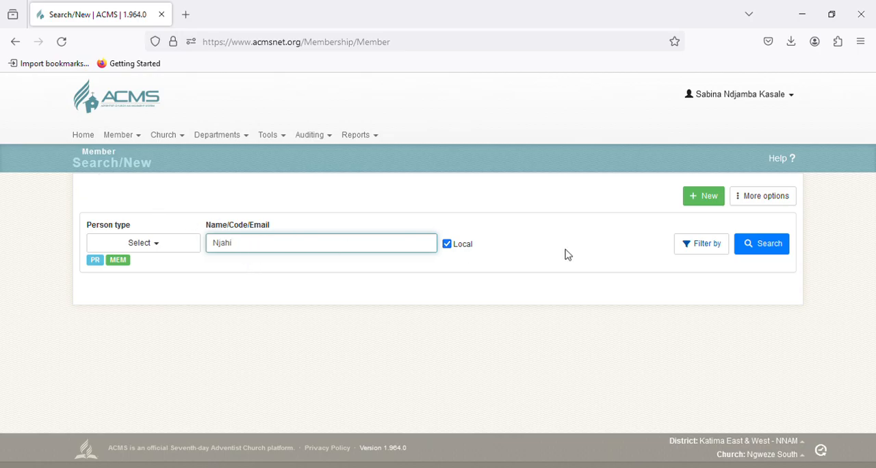
left_click(771, 251)
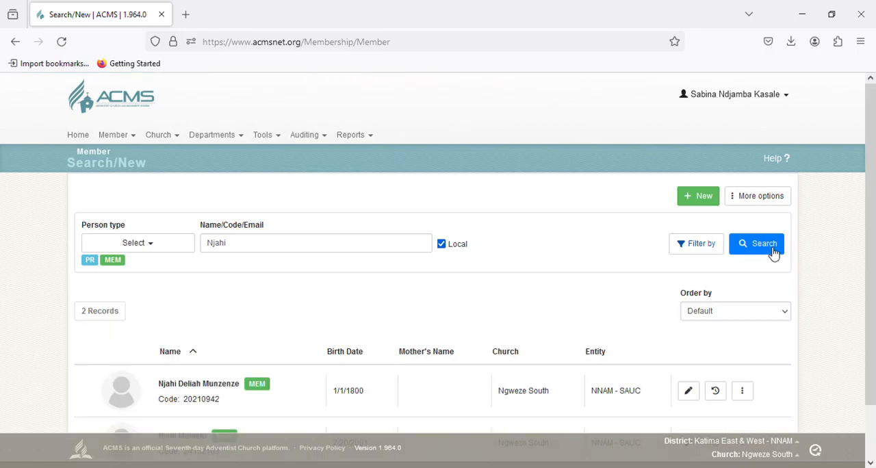
scroll(559, 270, "down", 2)
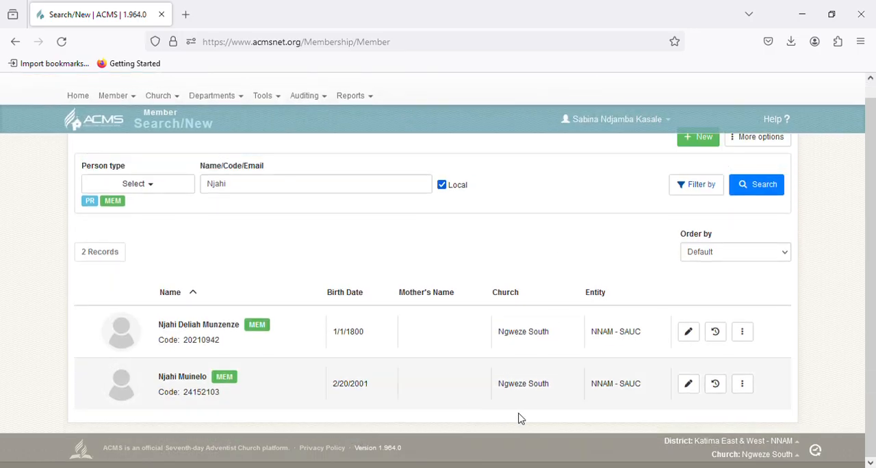
scroll(678, 410, "up", 2)
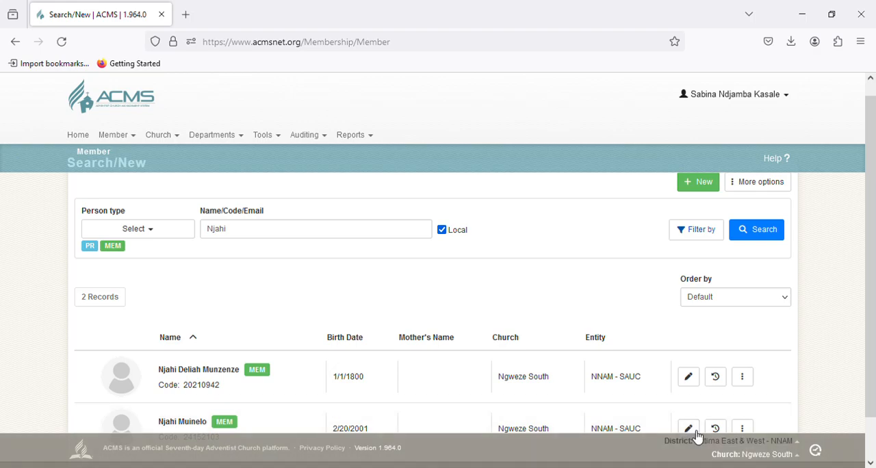
scroll(686, 414, "down", 1)
scroll(698, 397, "up", 1)
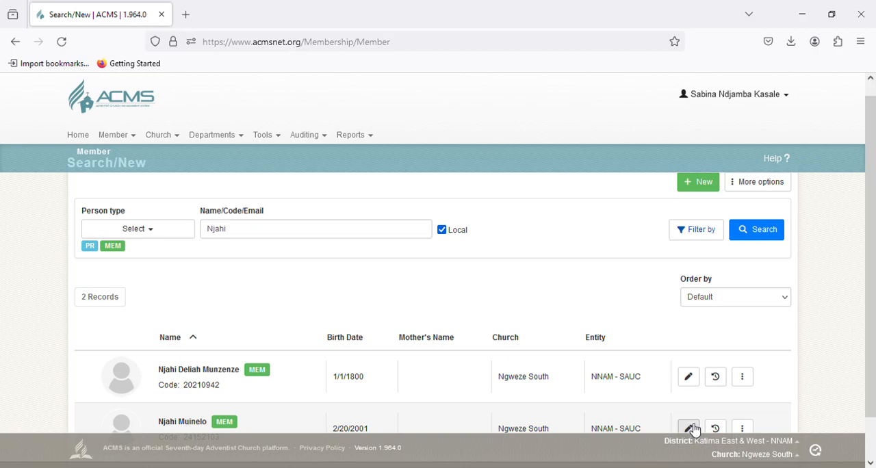
left_click(689, 428)
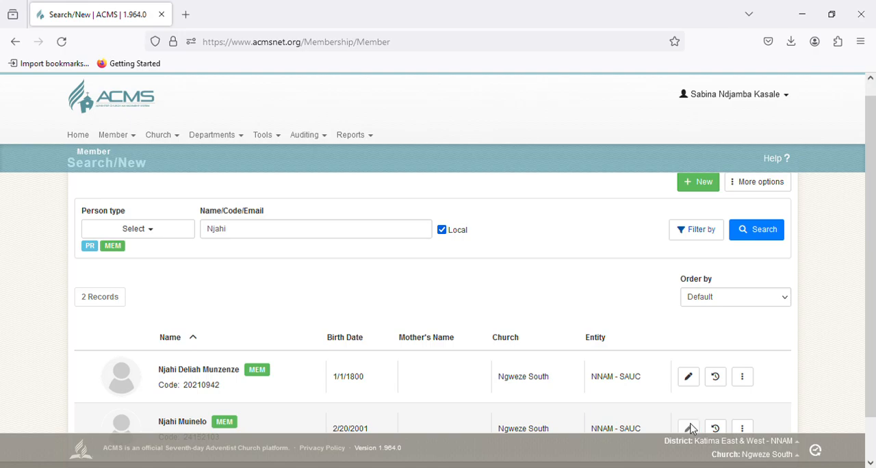
Step: Save the member's record with a Baptism Ceremony date of 06/25/2006 and return to the member search
scroll(427, 311, "down", 10)
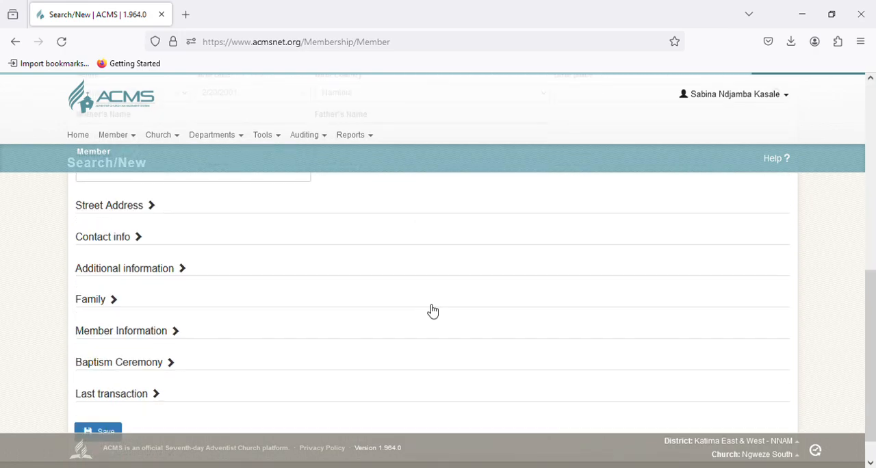
left_click(152, 334)
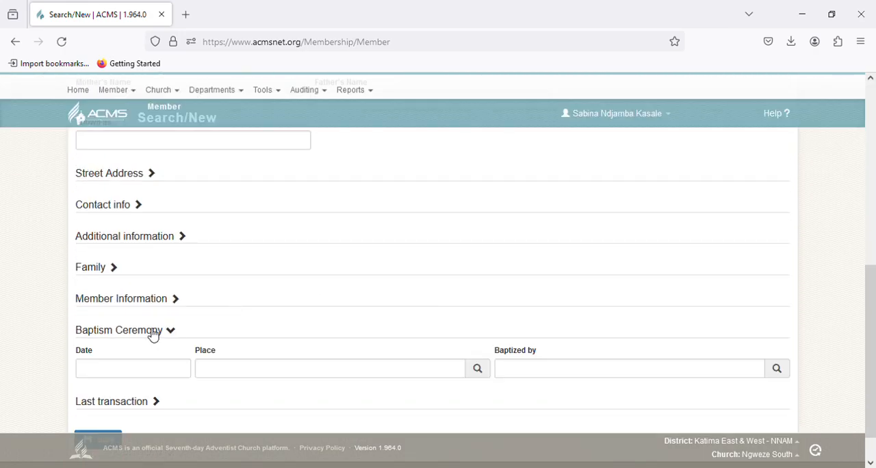
left_click(160, 374)
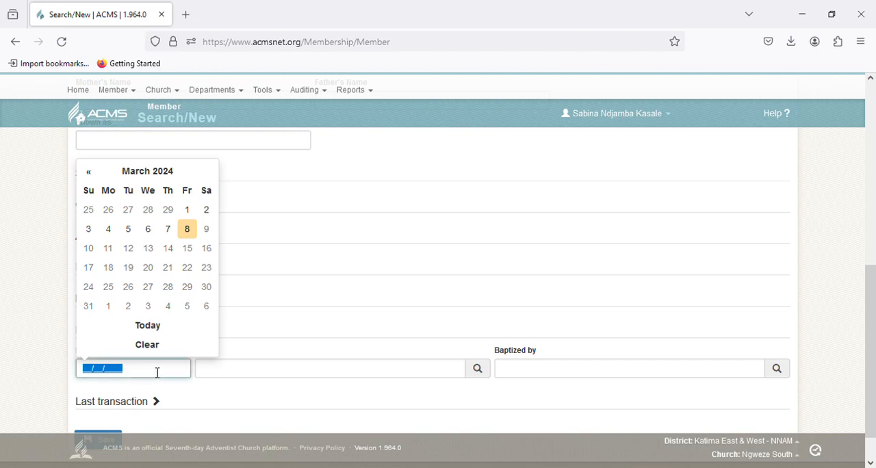
type("06/25/2006")
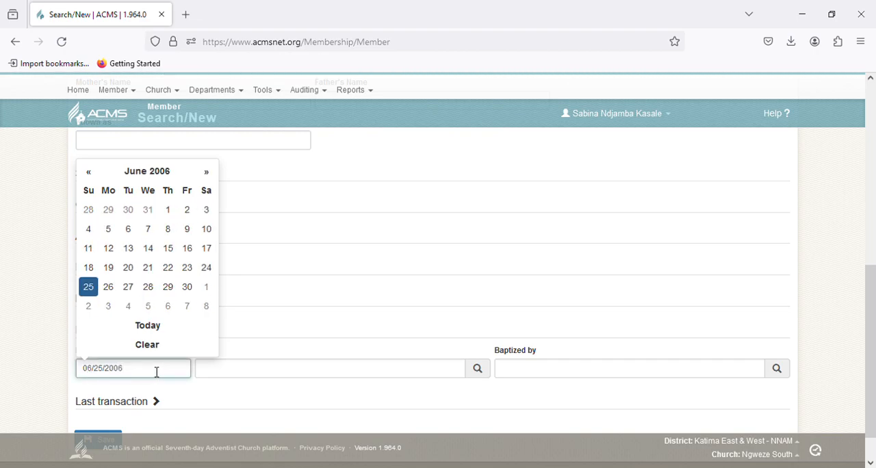
scroll(199, 415, "down", 1)
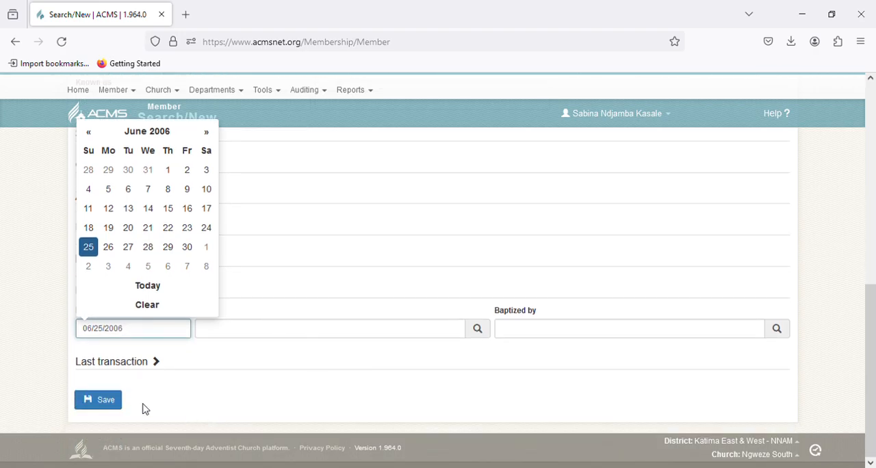
left_click(100, 403)
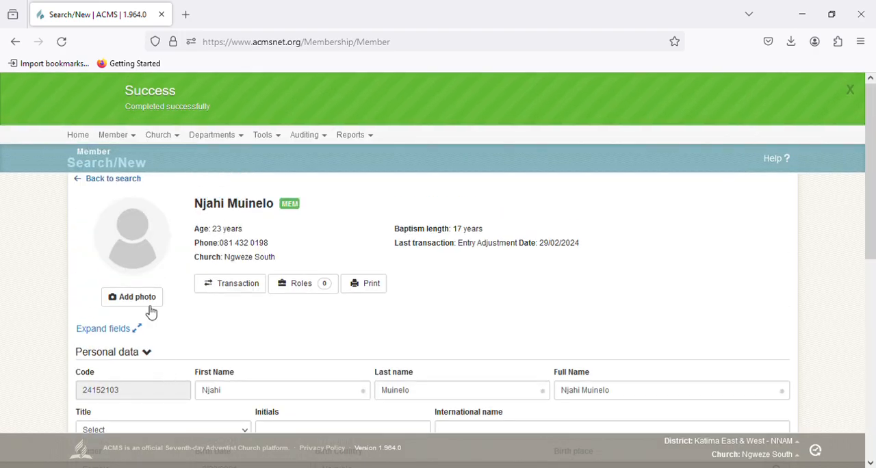
left_click(86, 183)
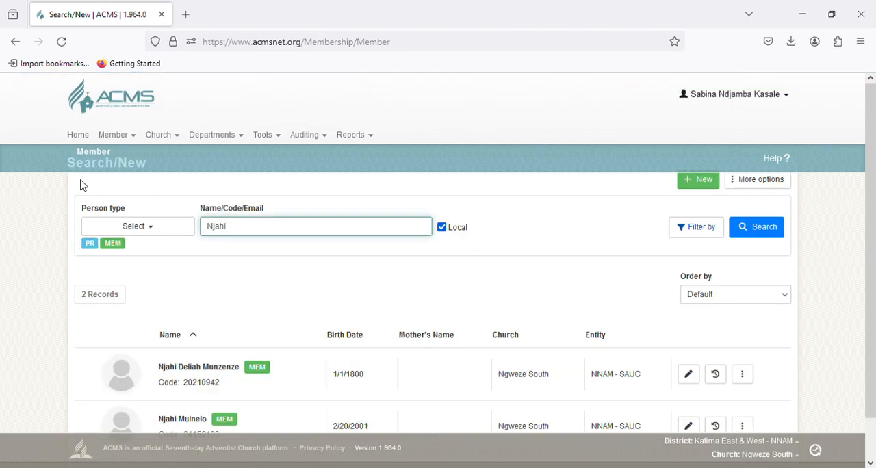